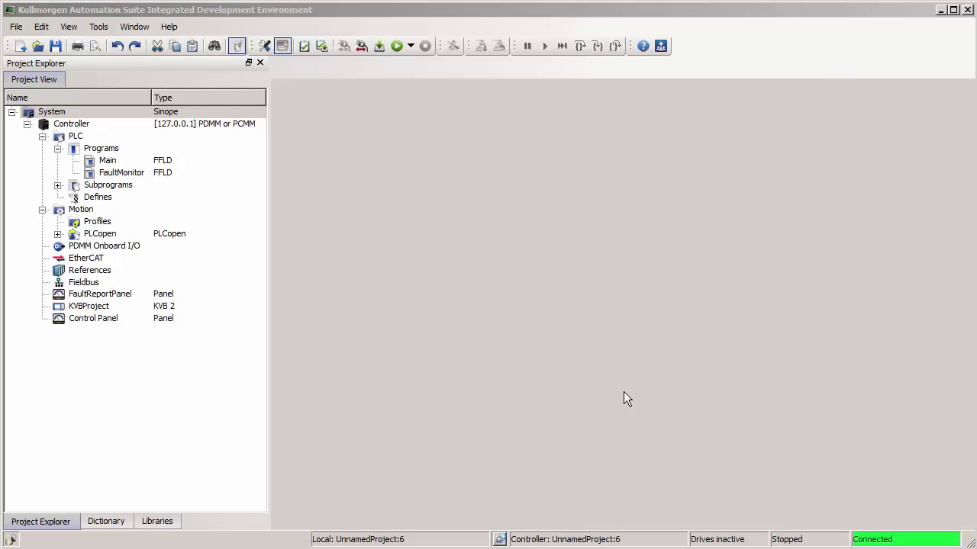
Step: Open the existing Control Panel and look over its multi-axis commands, axis status and single-axis motion sections
click(490, 328)
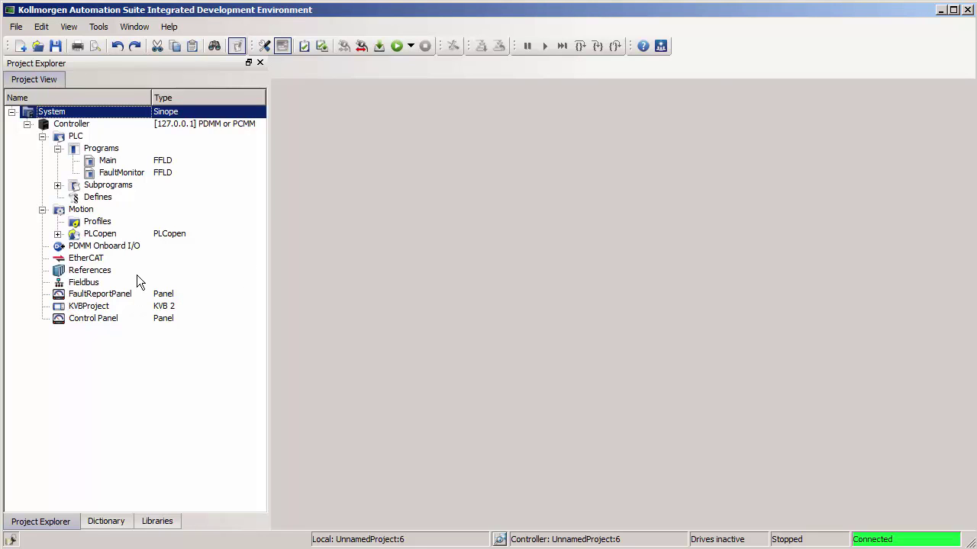
double_click(132, 320)
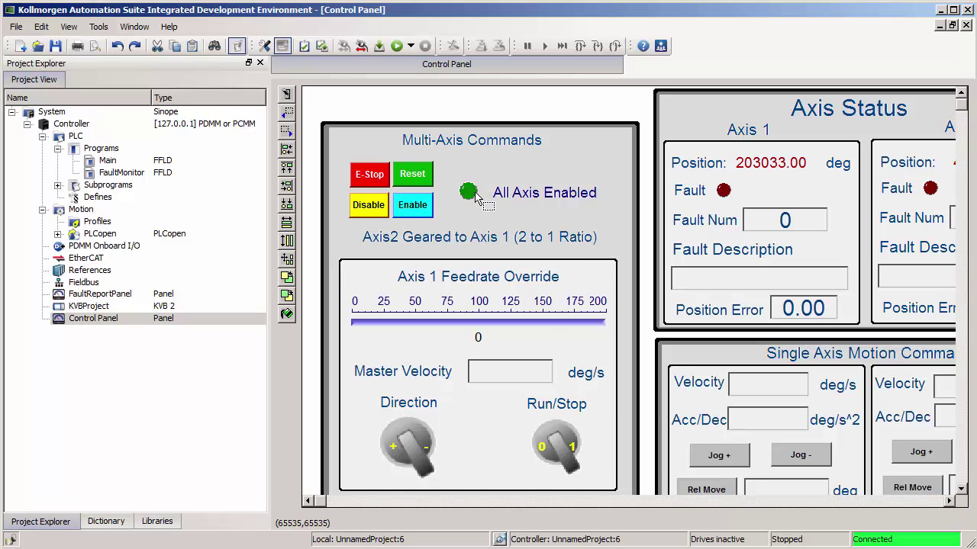
click(594, 222)
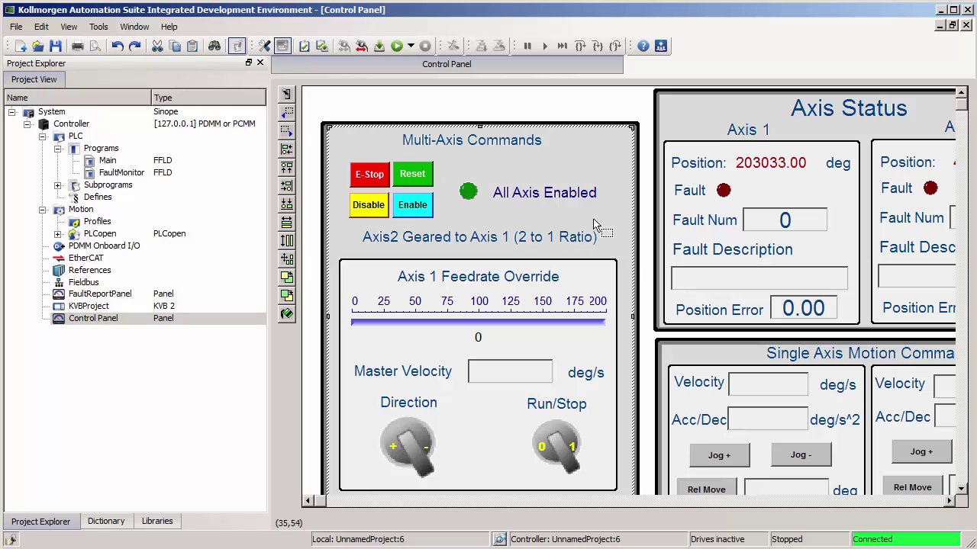
scroll(596, 224, down, 2)
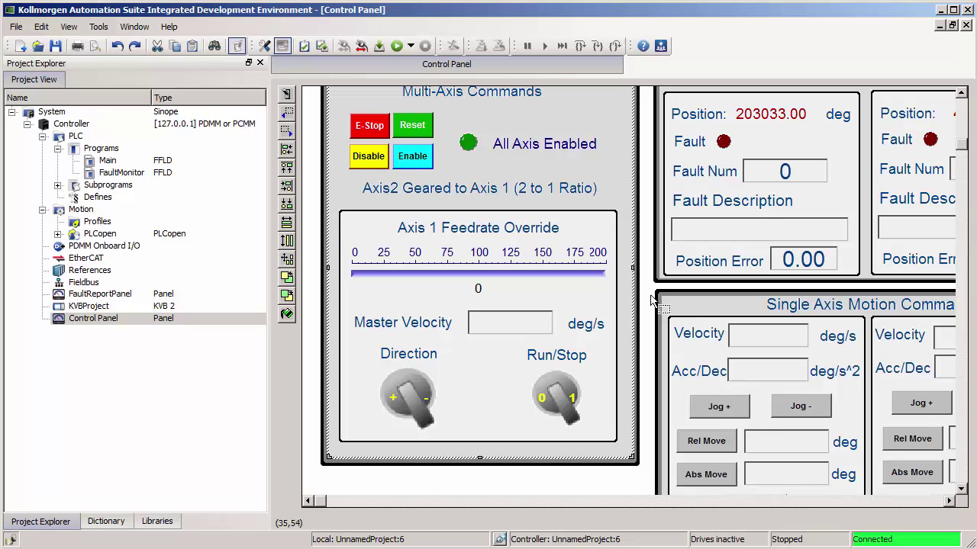
scroll(633, 299, up, 2)
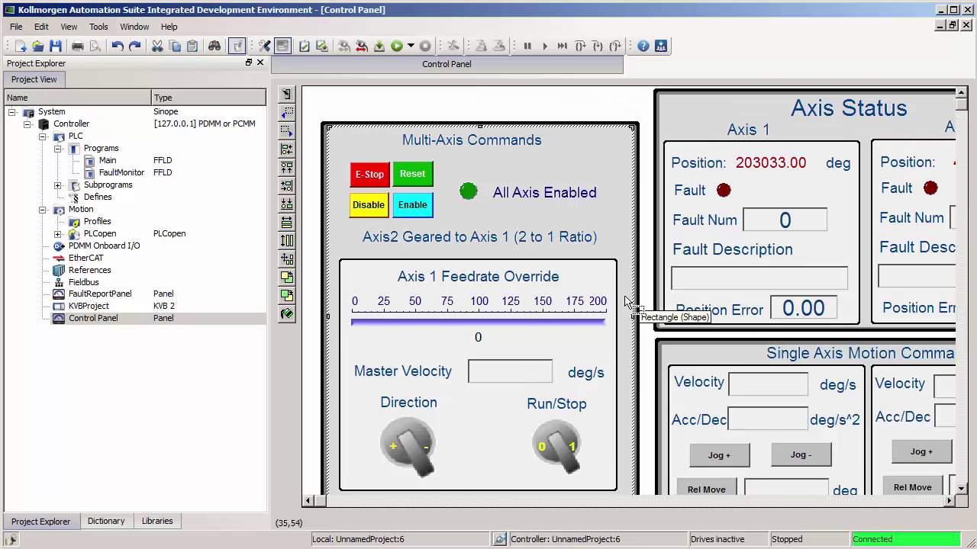
Step: Add a new control panel to the Controller and open it for editing
right_click(70, 127)
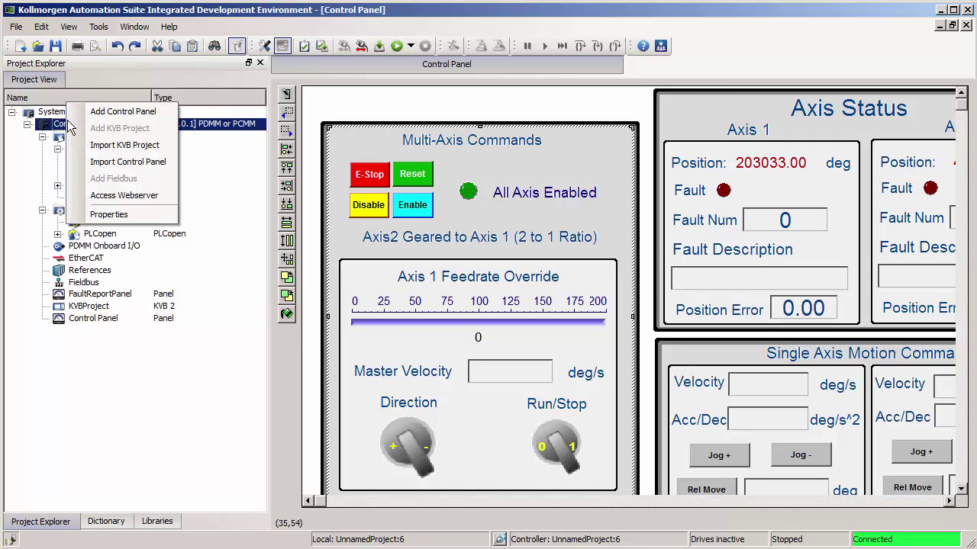
click(117, 111)
click(112, 333)
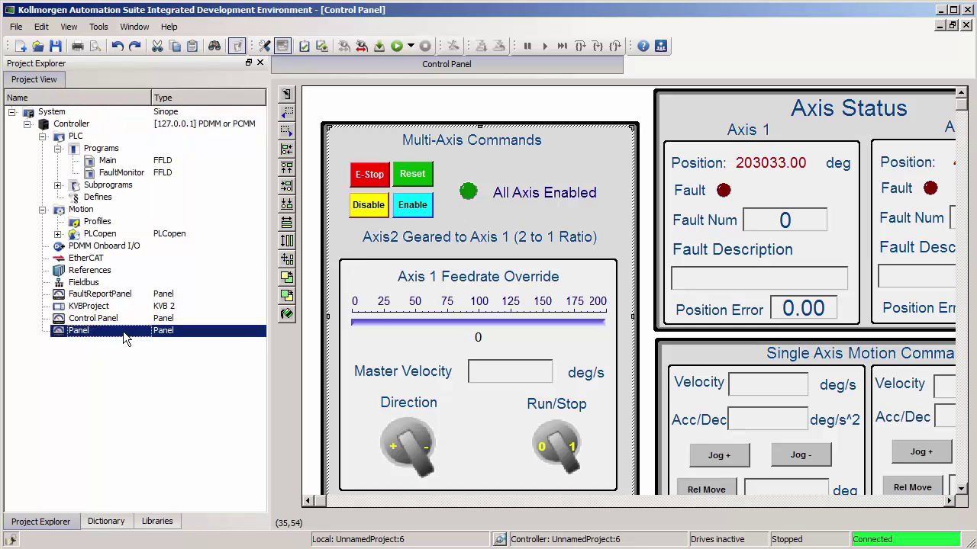
double_click(123, 334)
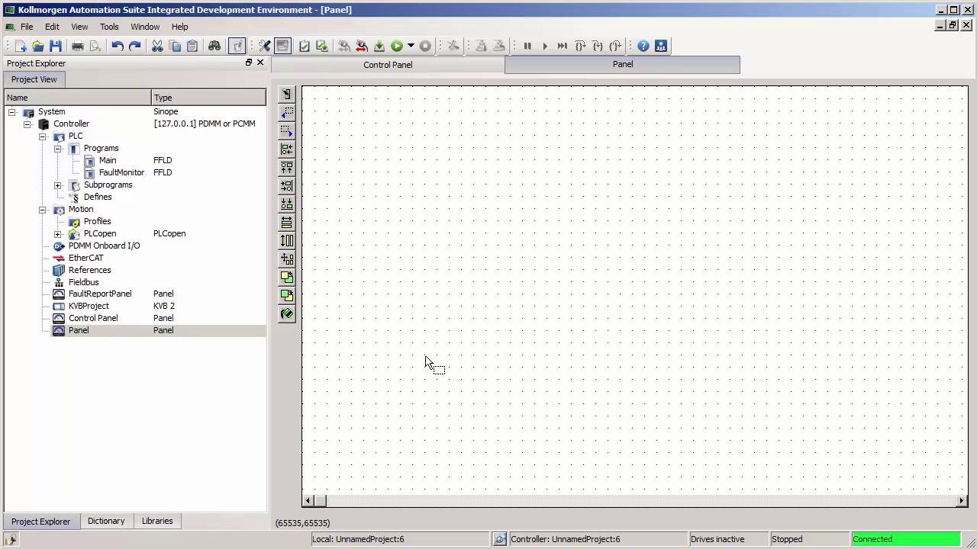
Step: Bring up the library of graphic controls for the new panel
click(159, 522)
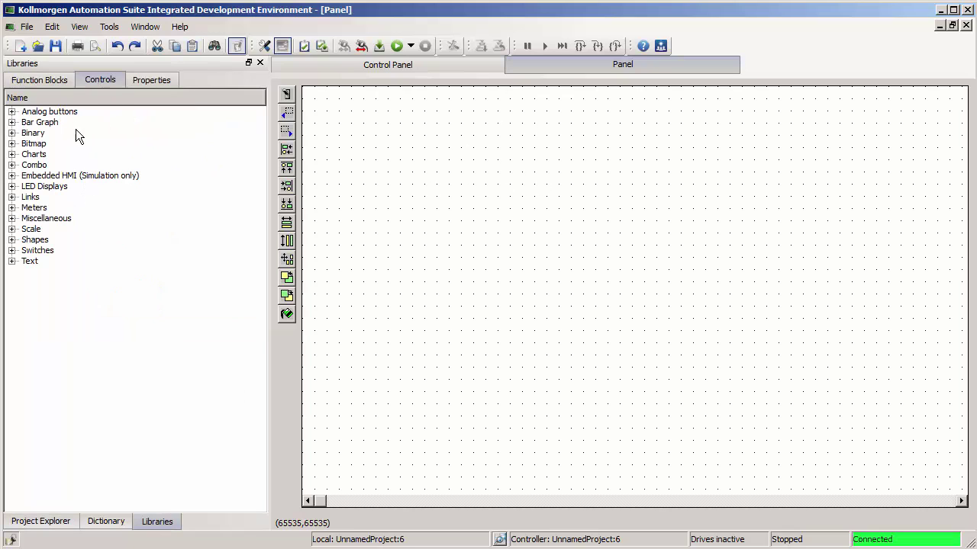
click(58, 79)
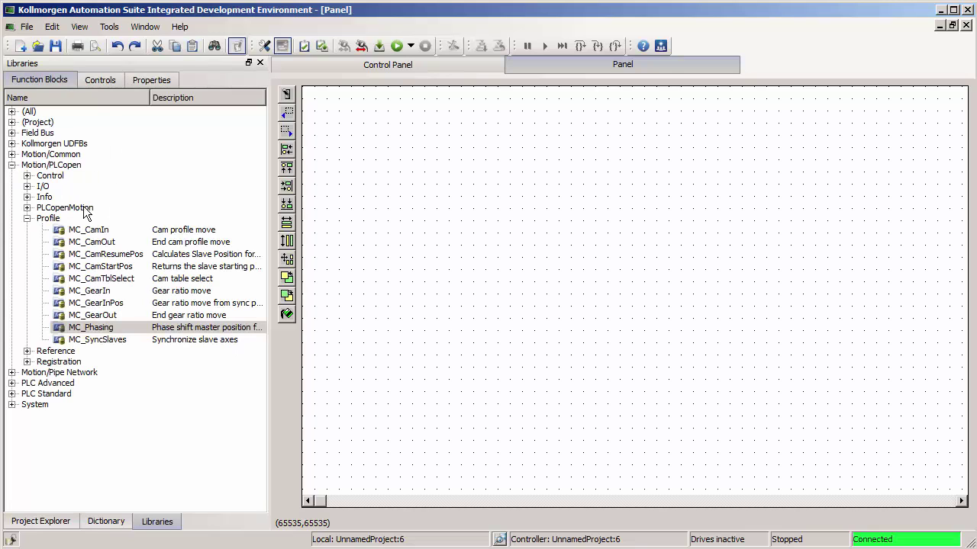
click(100, 81)
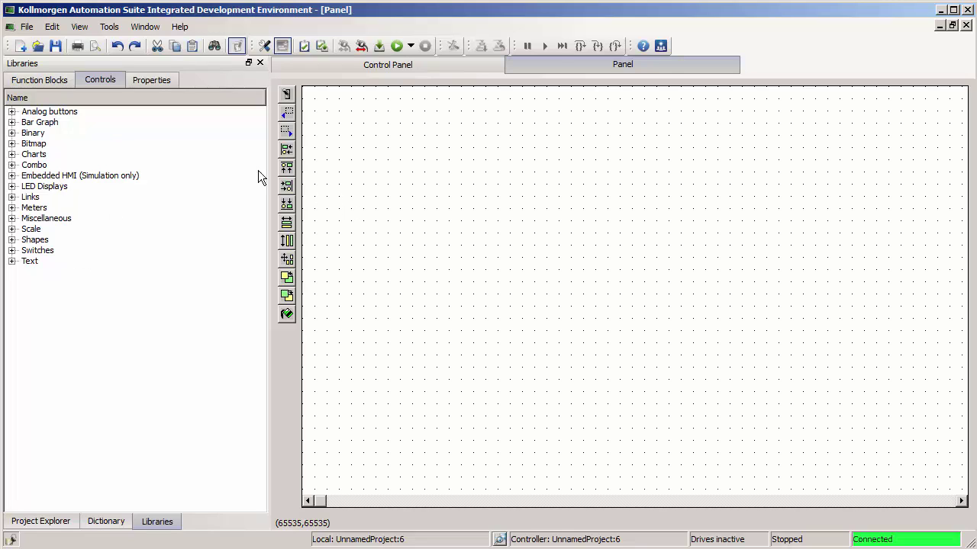
Step: Place a horizontal slider from the analog buttons on the new panel and delete it
click(11, 113)
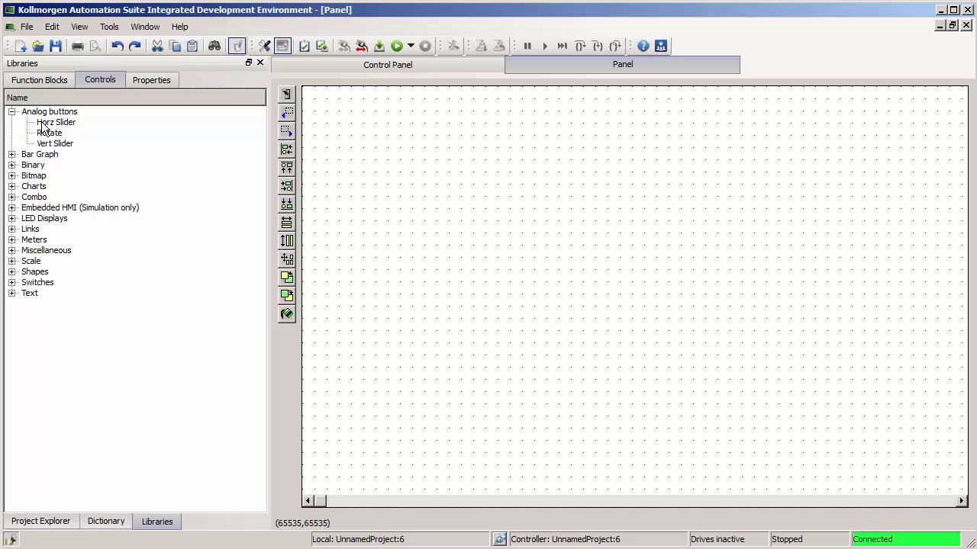
drag(53, 122, 441, 144)
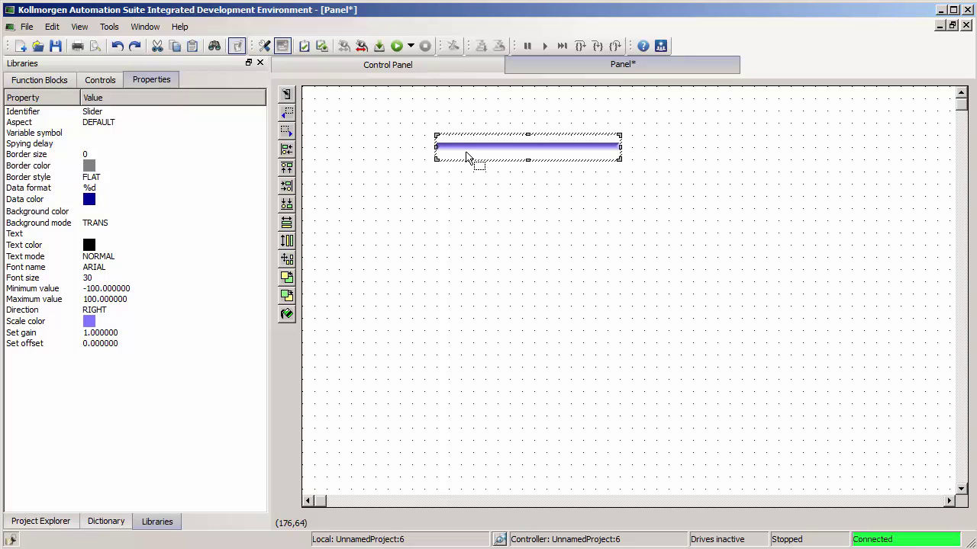
key(Delete)
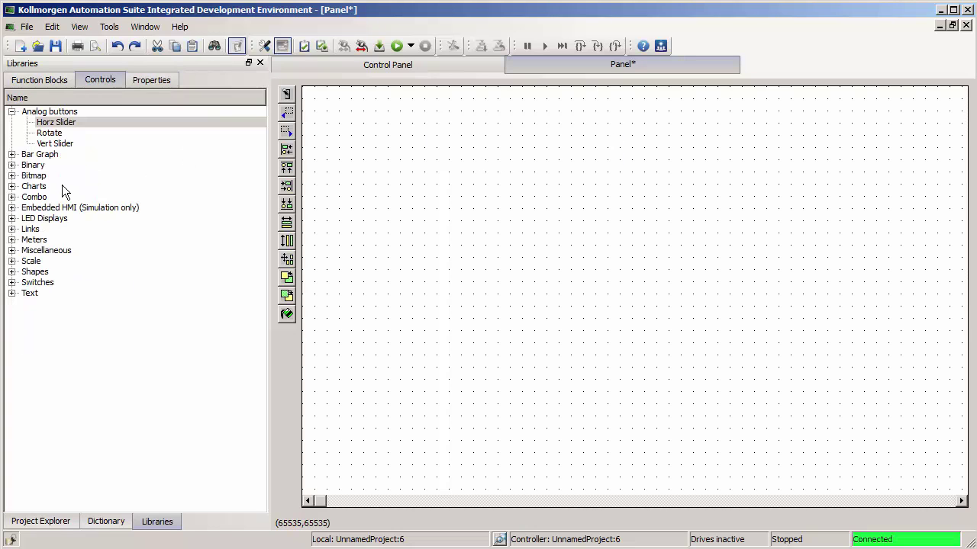
Step: Place a Green LED from the LED displays on the empty panel and enlarge it slightly
click(12, 219)
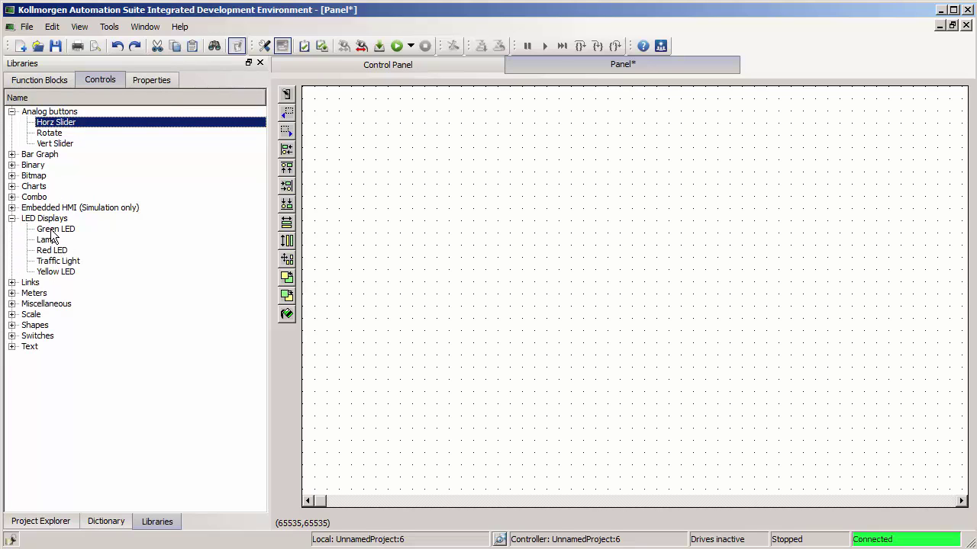
drag(57, 233, 447, 231)
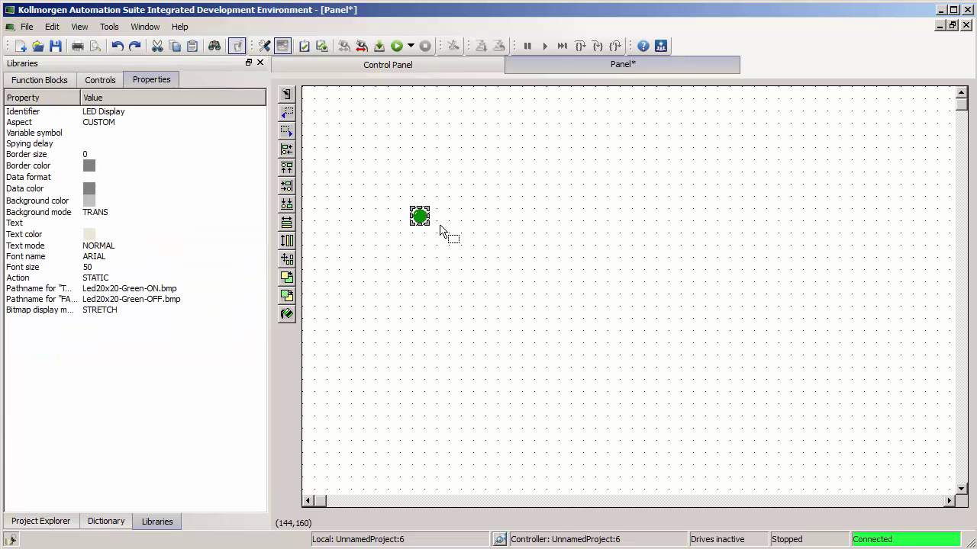
click(443, 234)
Step: Add a Grey Round Switch to the panel, below and to the right of the green LED
click(92, 80)
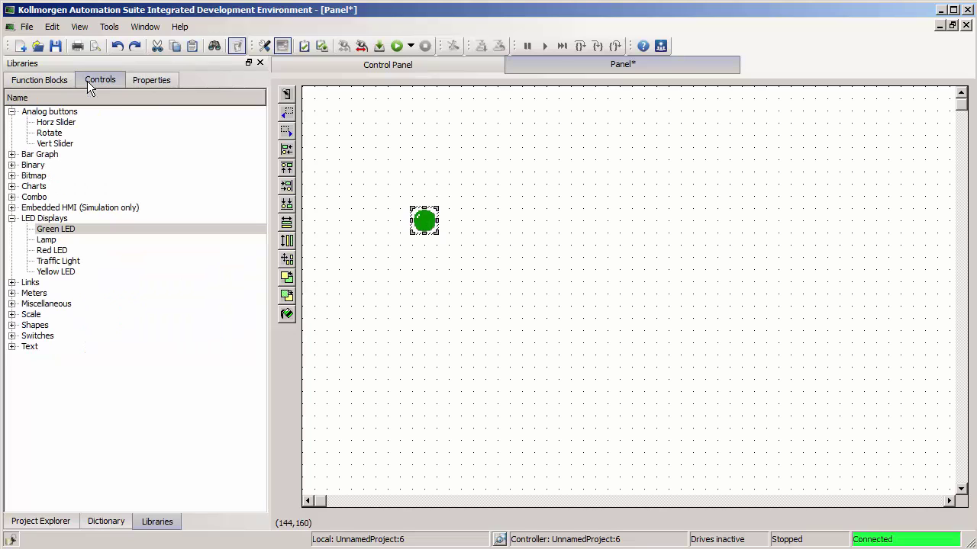
click(11, 336)
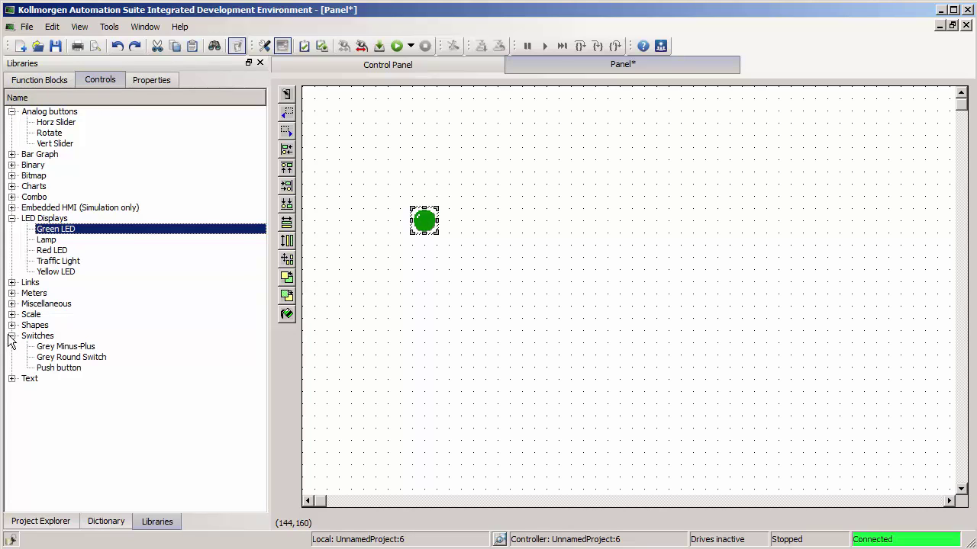
click(58, 348)
drag(55, 356, 528, 258)
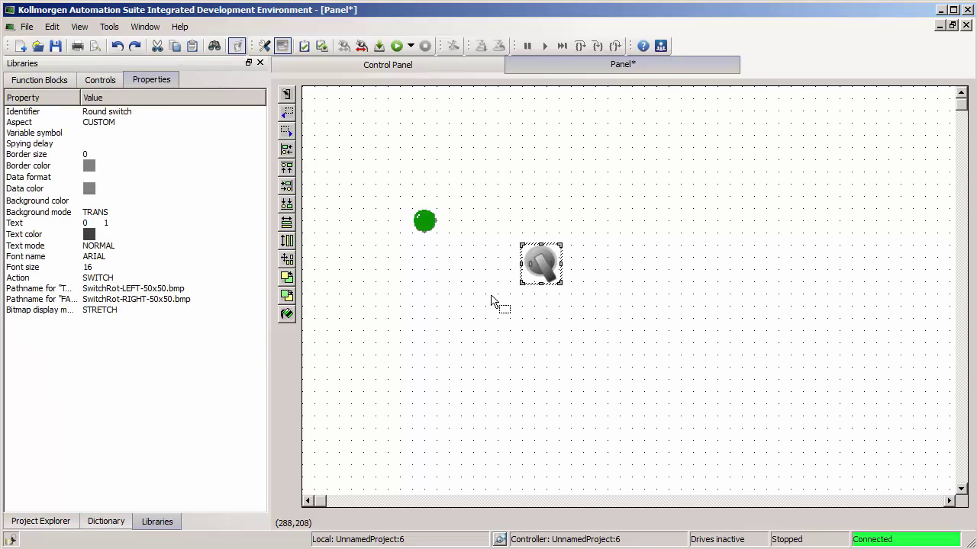
Step: Add a static text control to the panel above the green LED and the switch
click(110, 80)
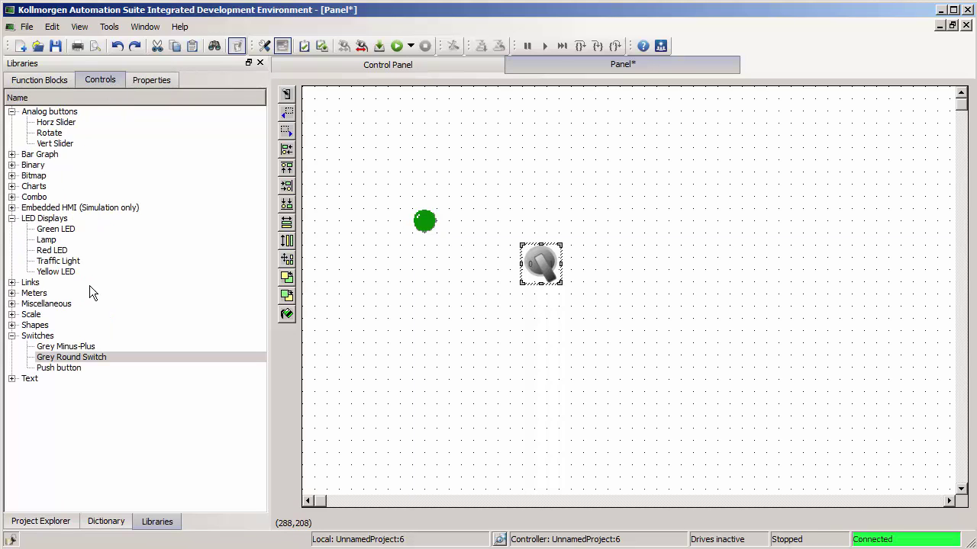
click(11, 380)
click(11, 379)
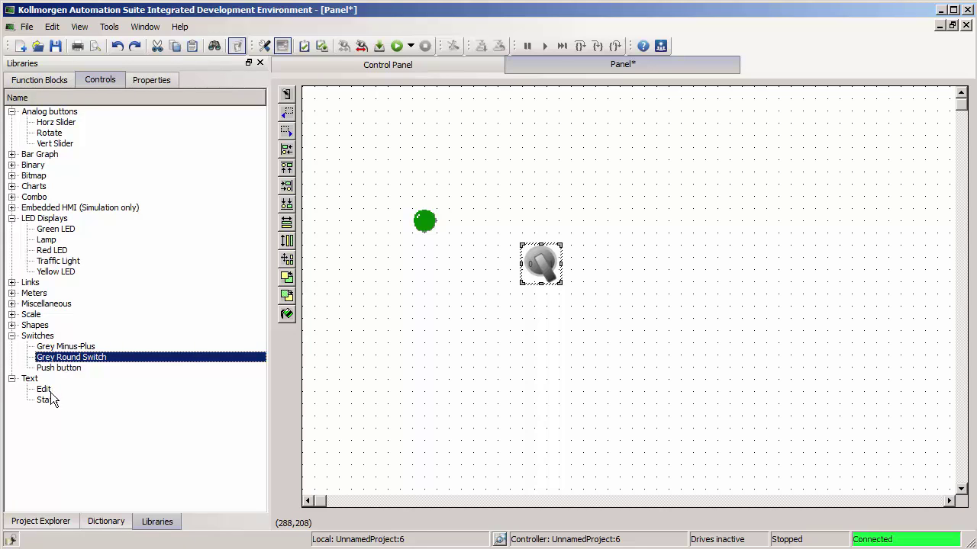
drag(47, 401, 451, 162)
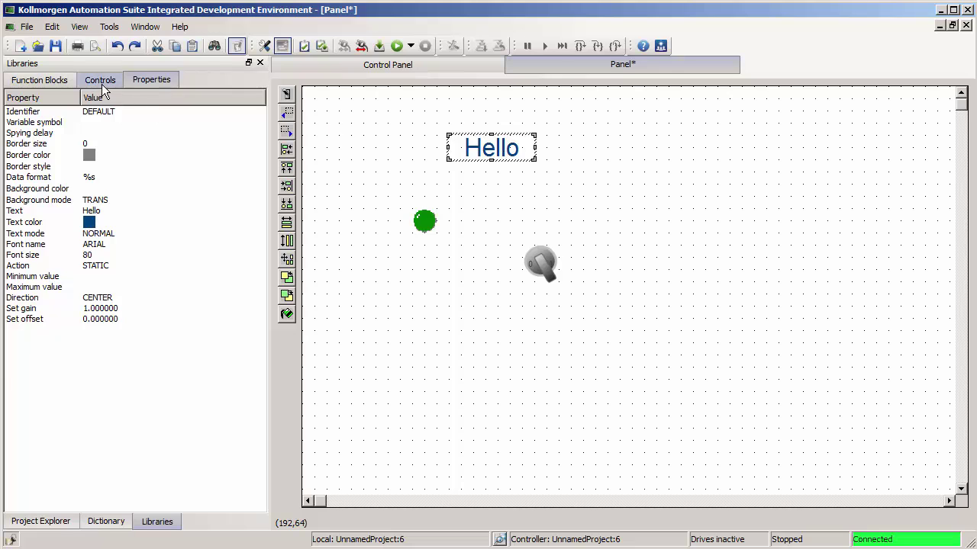
Step: Add an edit text box to the panel below the LED and the round switch
click(103, 84)
click(46, 399)
drag(44, 390, 467, 337)
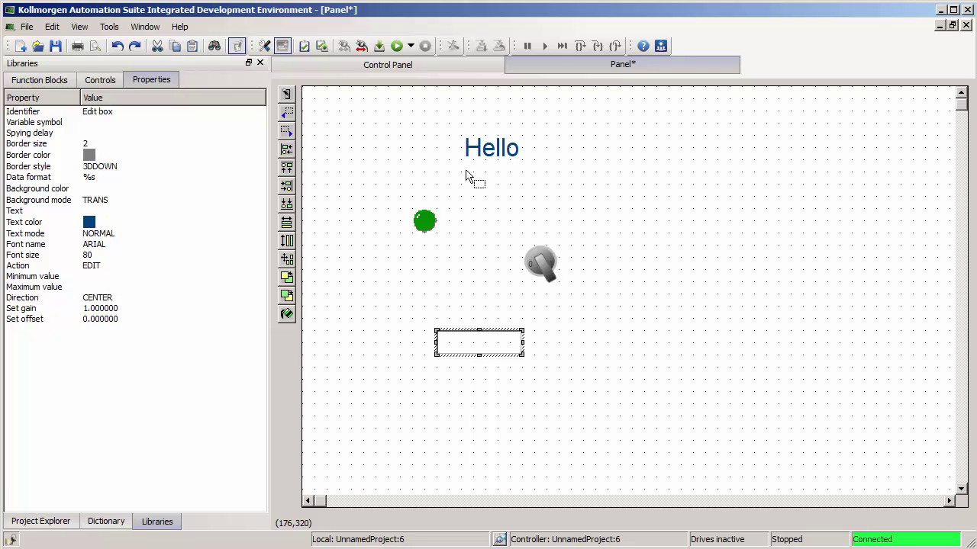
Step: Change the static label's text to "Axis Position" and widen it so the text fits on one line
click(494, 145)
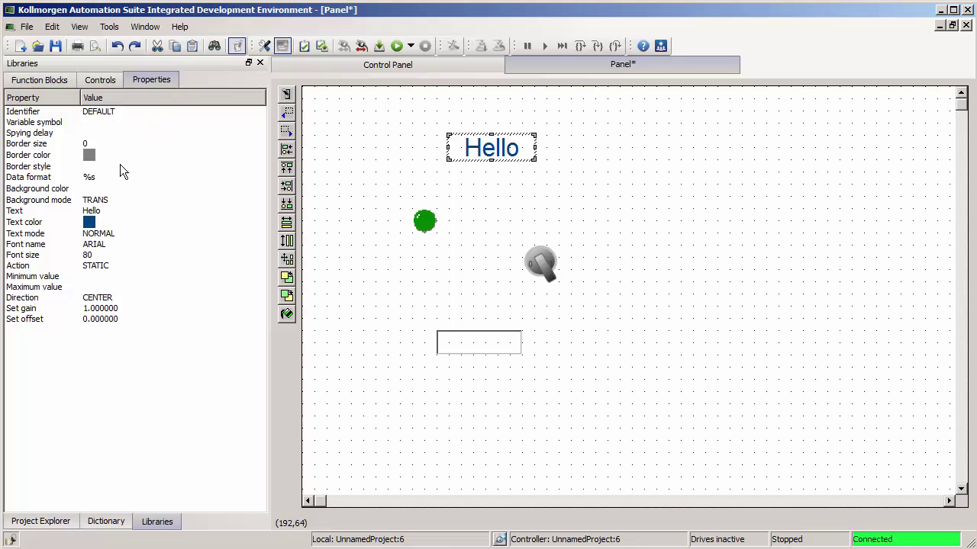
double_click(488, 149)
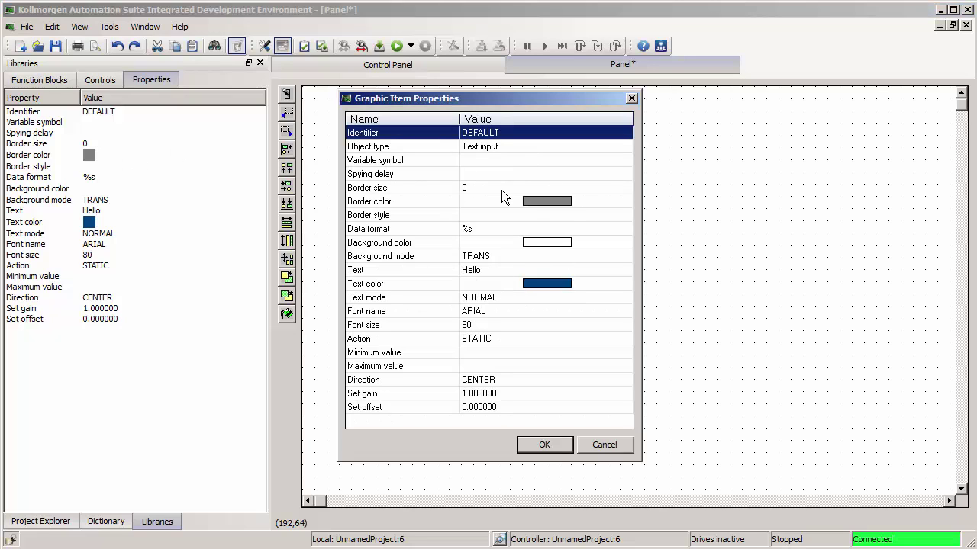
click(478, 268)
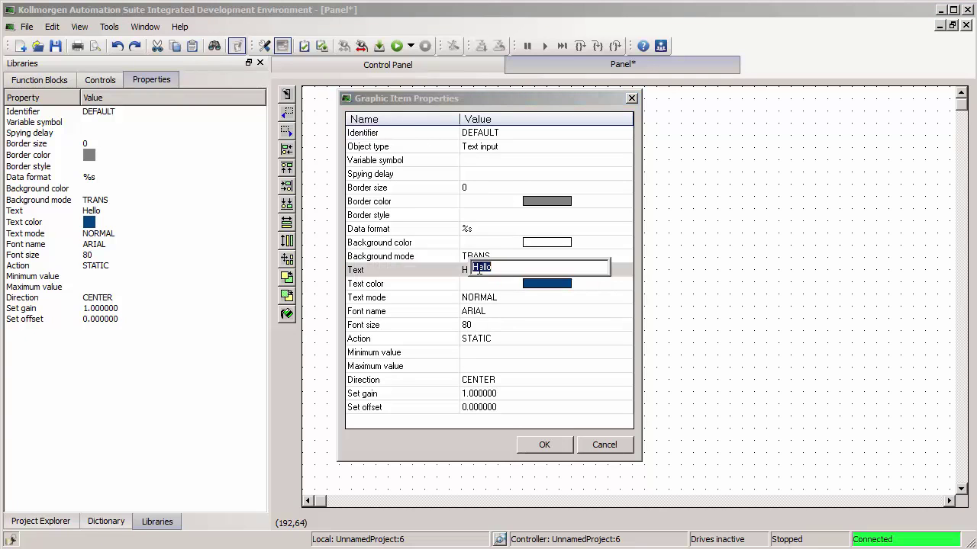
text(Axis Position)
key(Return)
click(538, 444)
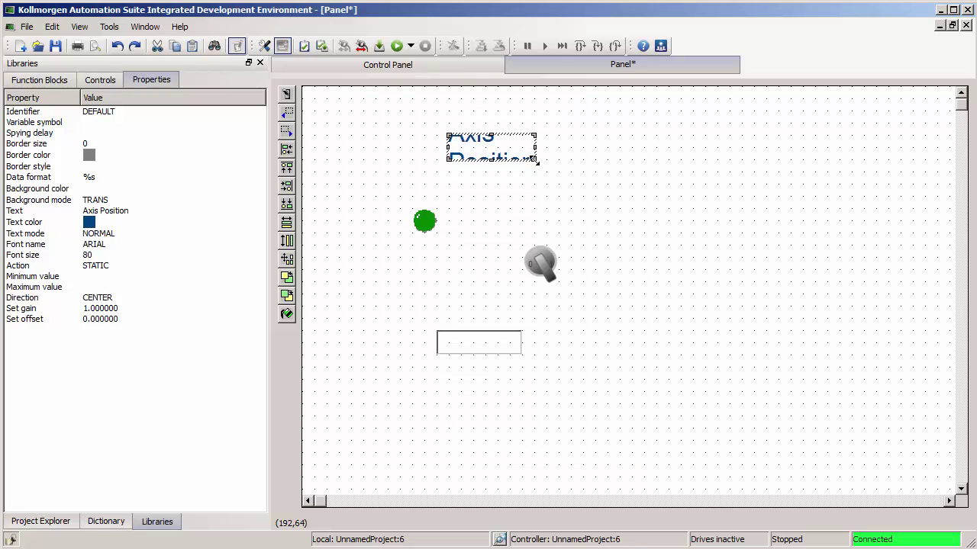
drag(537, 162, 619, 164)
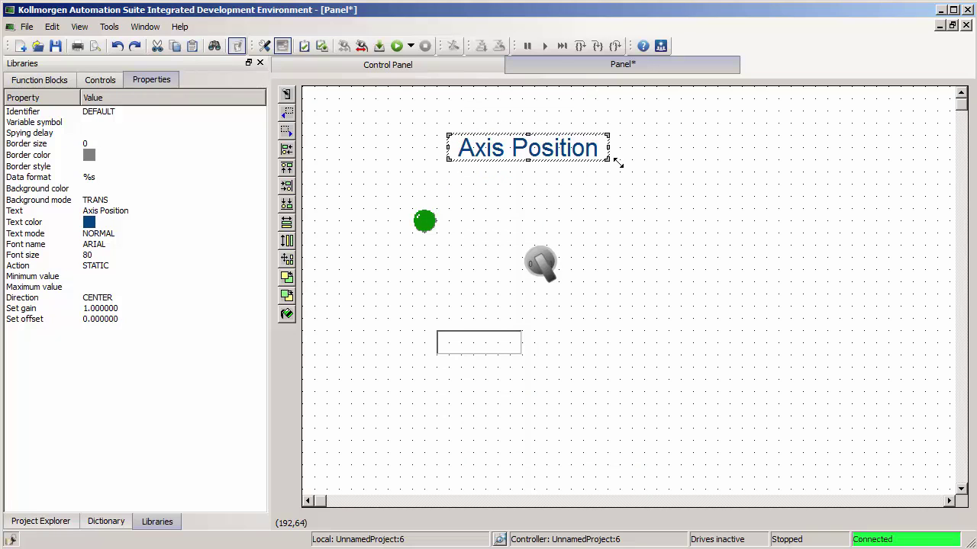
Step: Move the edit box directly beneath the Axis Position label and set its variable symbol to ActPos1
mouse_move(483, 346)
mouse_down()
mouse_move(563, 220)
mouse_move(533, 186)
mouse_up()
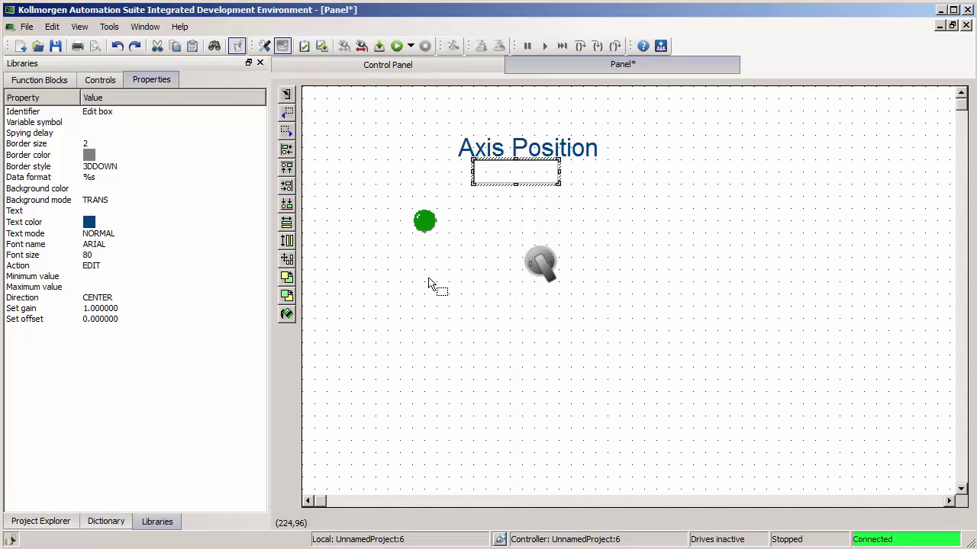
double_click(503, 179)
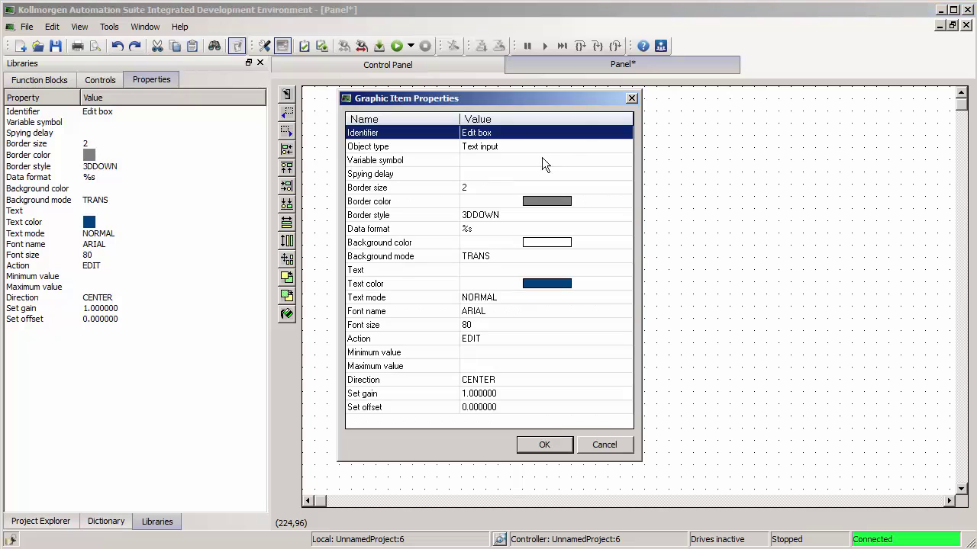
click(477, 159)
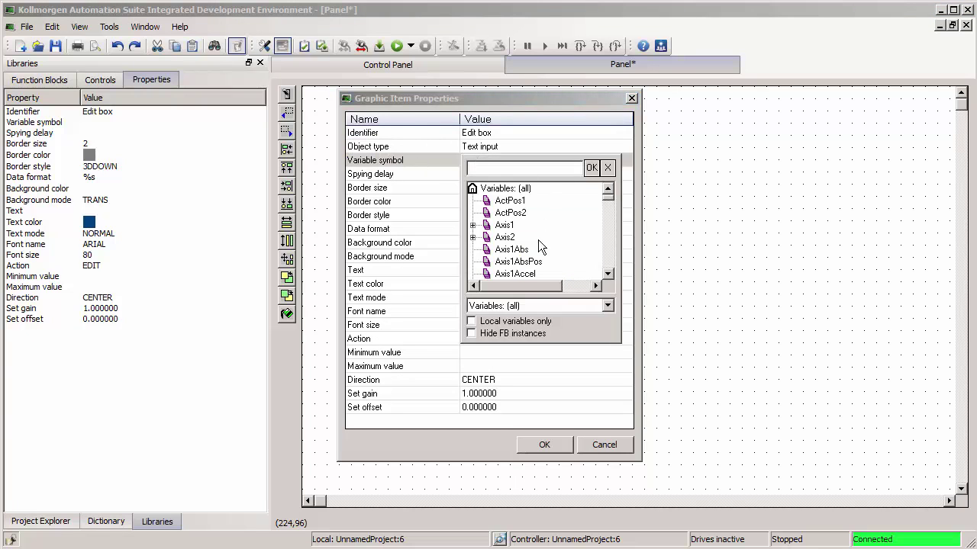
click(508, 202)
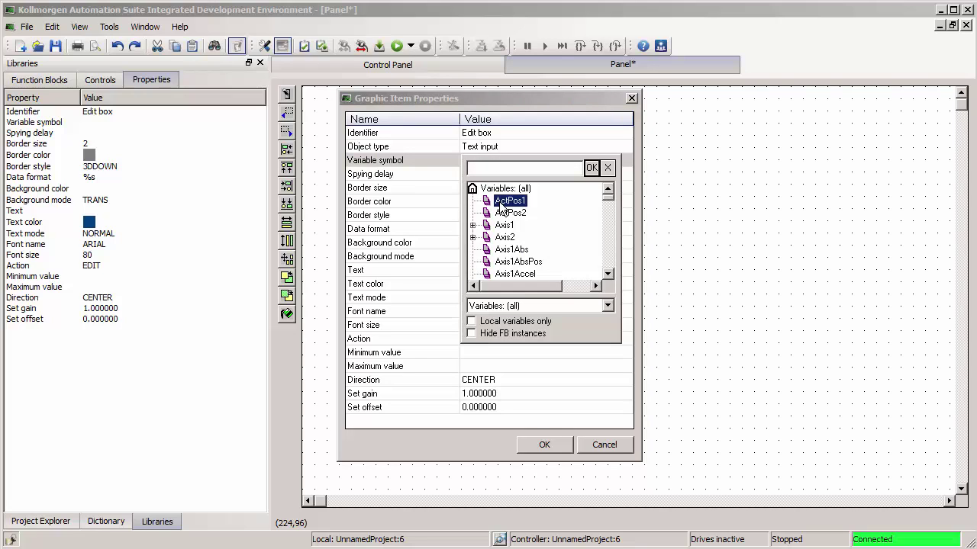
double_click(514, 201)
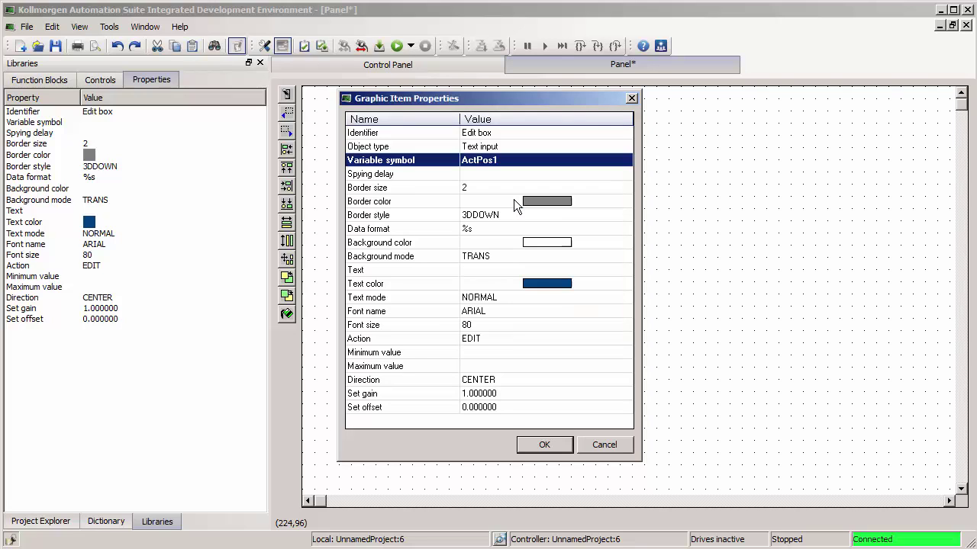
click(538, 444)
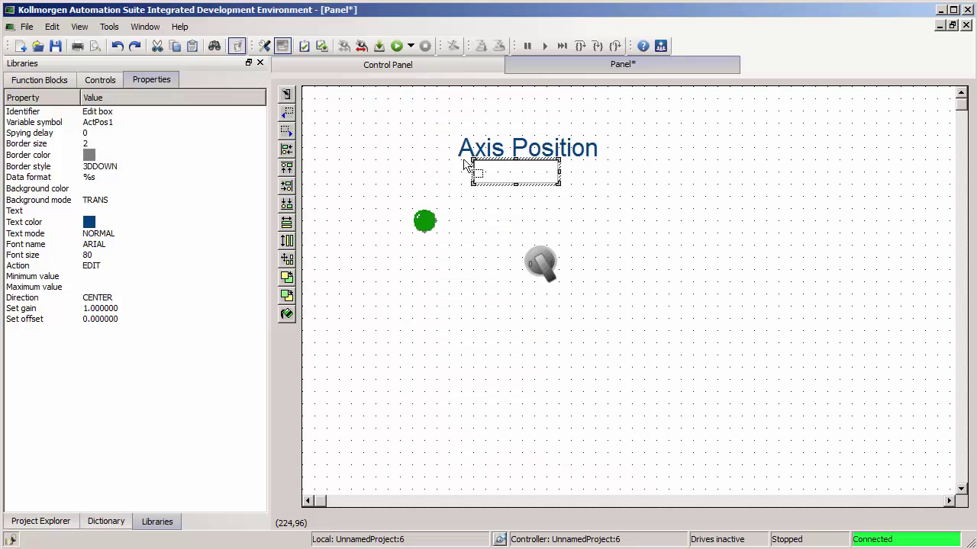
Step: Link the global variable ActPos1 from the dictionary to the edit box under the Axis Position label
click(107, 522)
click(84, 165)
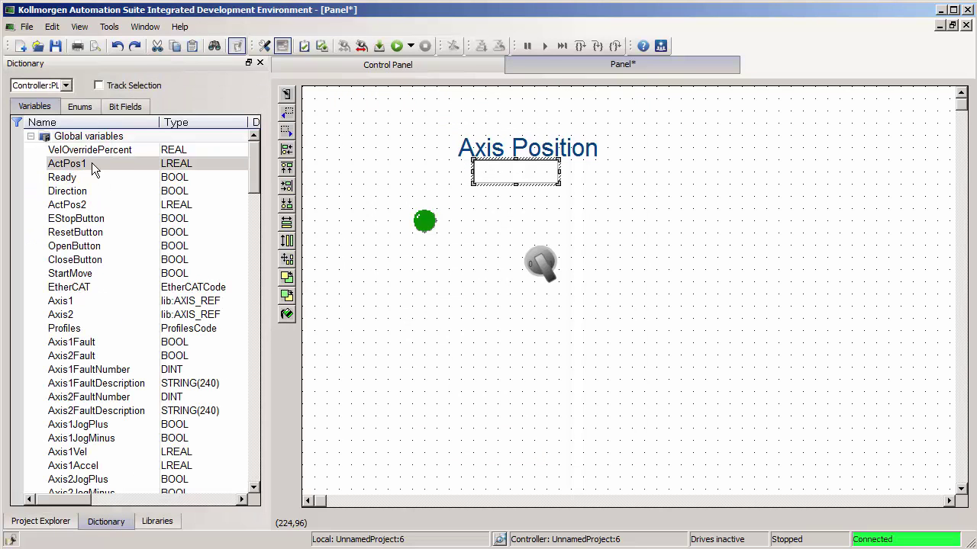
drag(84, 166, 502, 173)
drag(502, 172, 217, 160)
Step: Link the global variable Ready to the green LED and check its variable symbol property
click(80, 180)
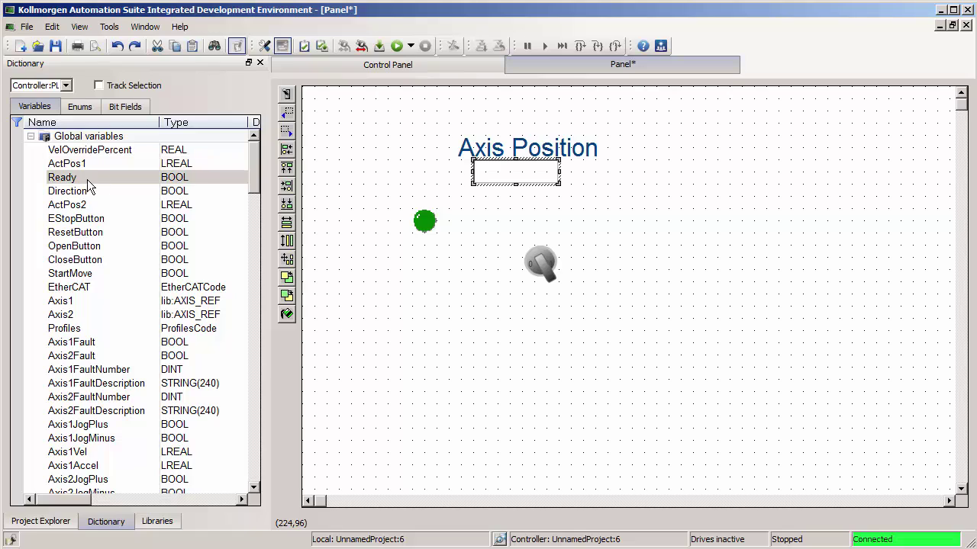
drag(80, 186, 425, 227)
click(425, 228)
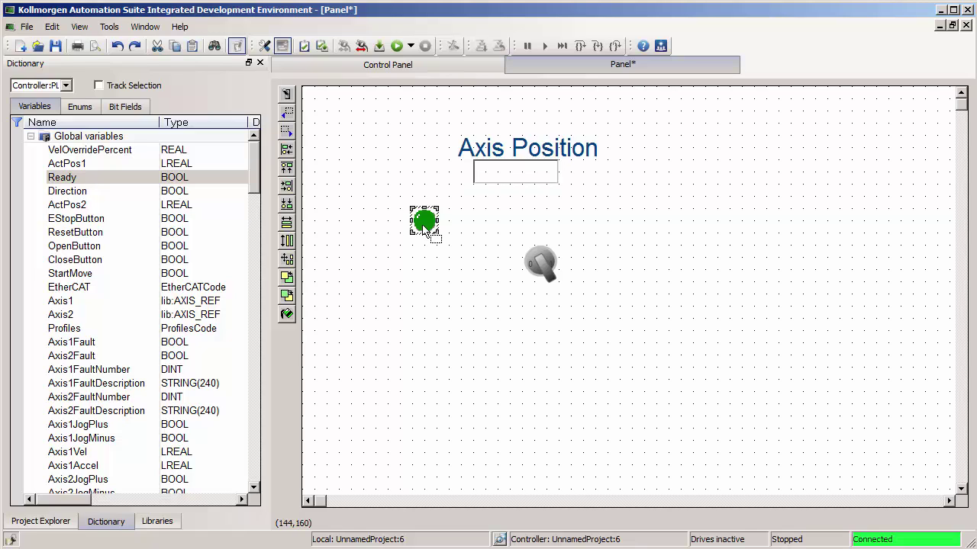
click(152, 523)
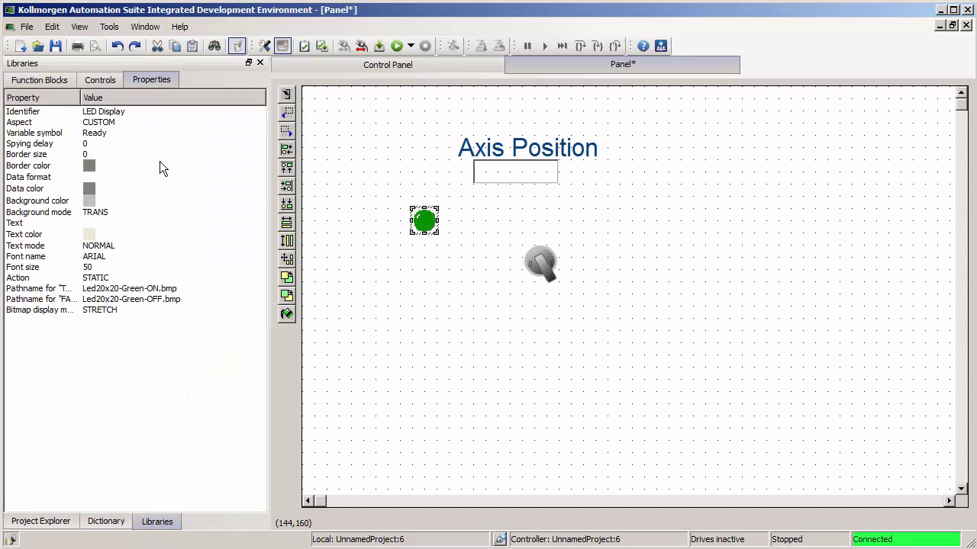
click(99, 135)
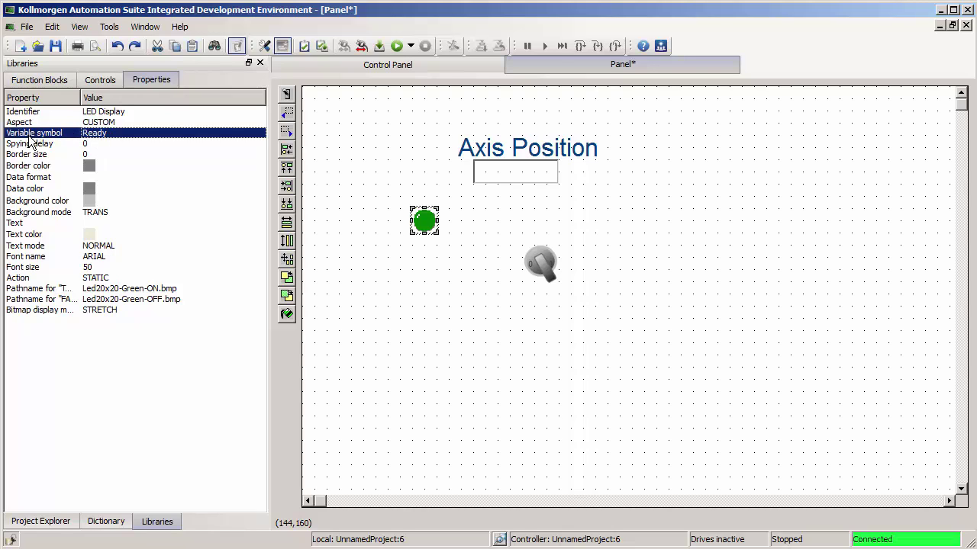
Step: Link the global variable StartMove to the round switch and check its properties
drag(29, 137, 543, 262)
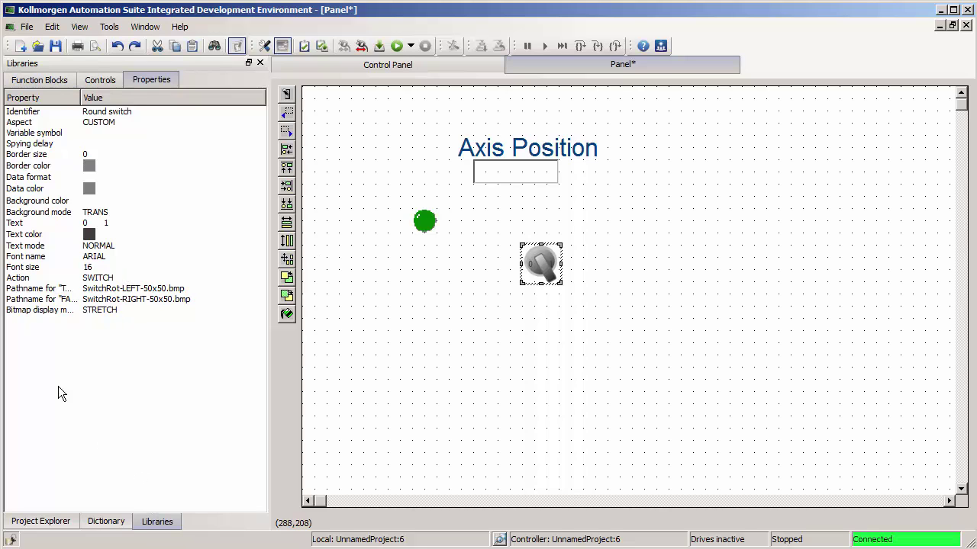
click(106, 521)
drag(95, 274, 541, 252)
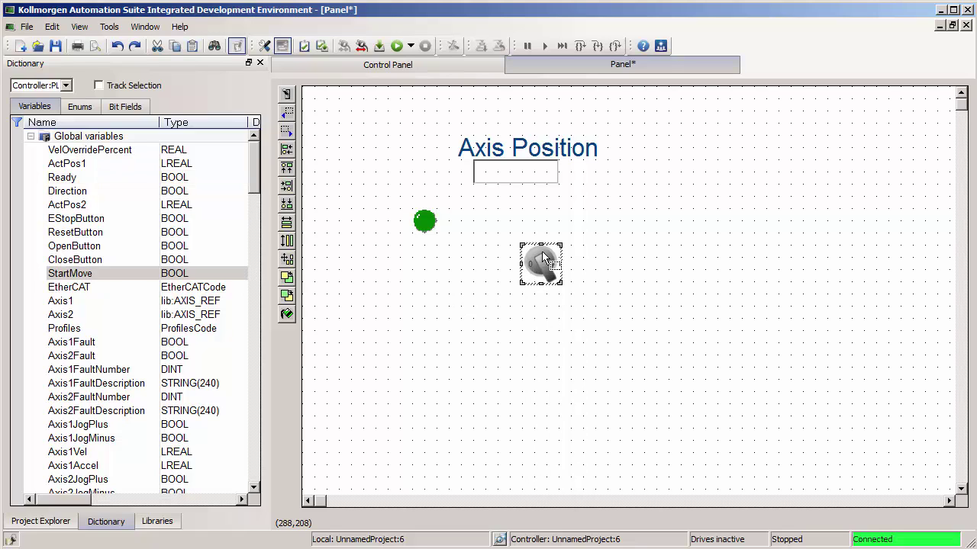
click(157, 521)
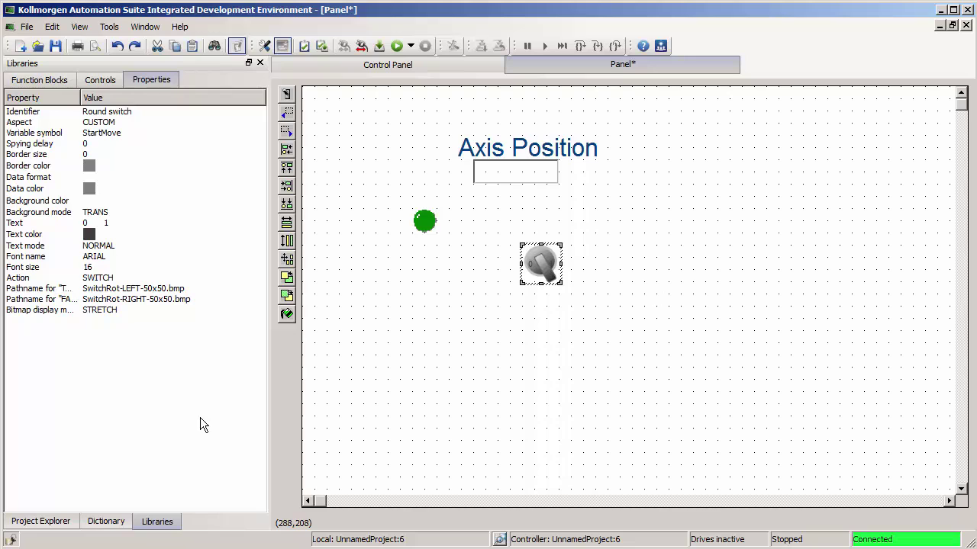
Step: Overlap the round switch with the green LED, try changing its stacking order, and move the switch away from the LED again
drag(539, 255, 442, 244)
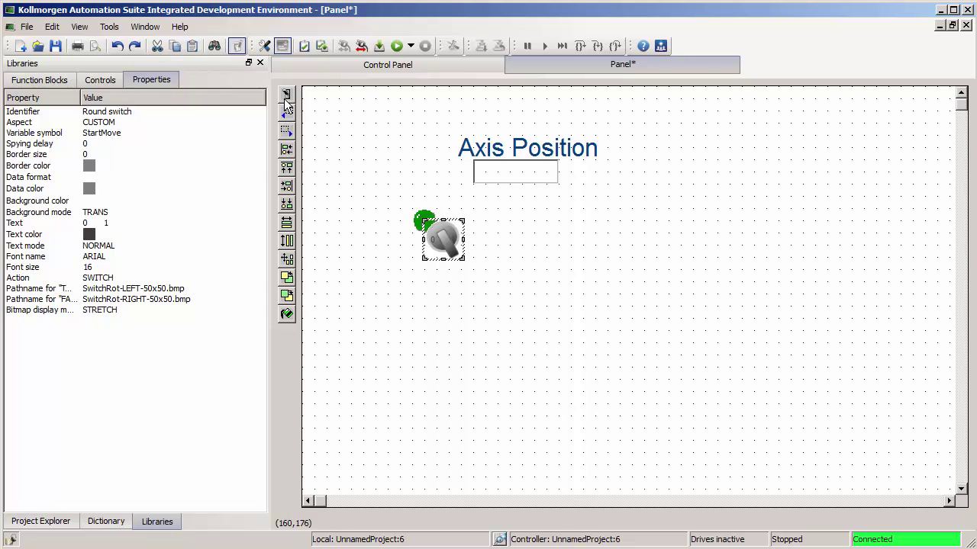
click(286, 297)
drag(450, 248, 548, 260)
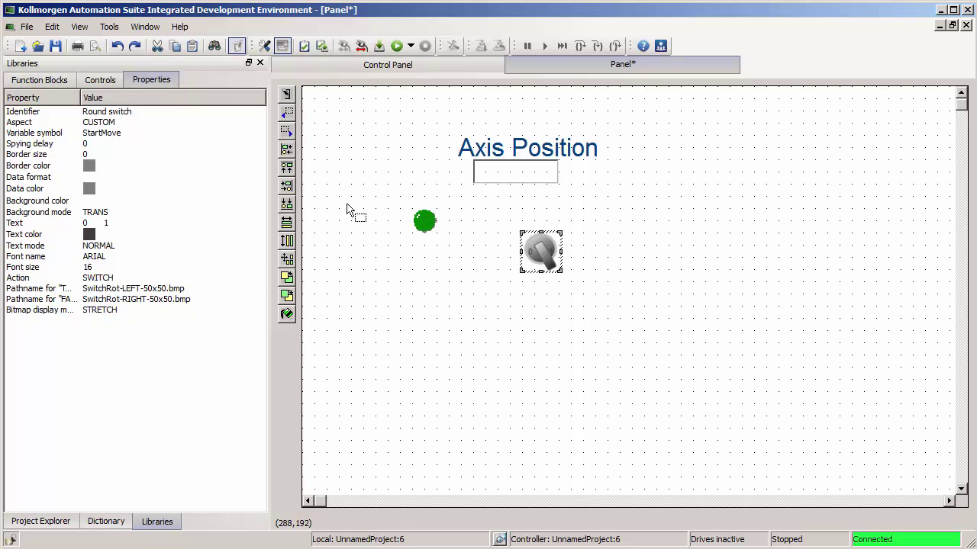
Step: Turn off the panel's grid display and snap to grid, and move the round switch freely up and closer to the green LED
right_click(367, 225)
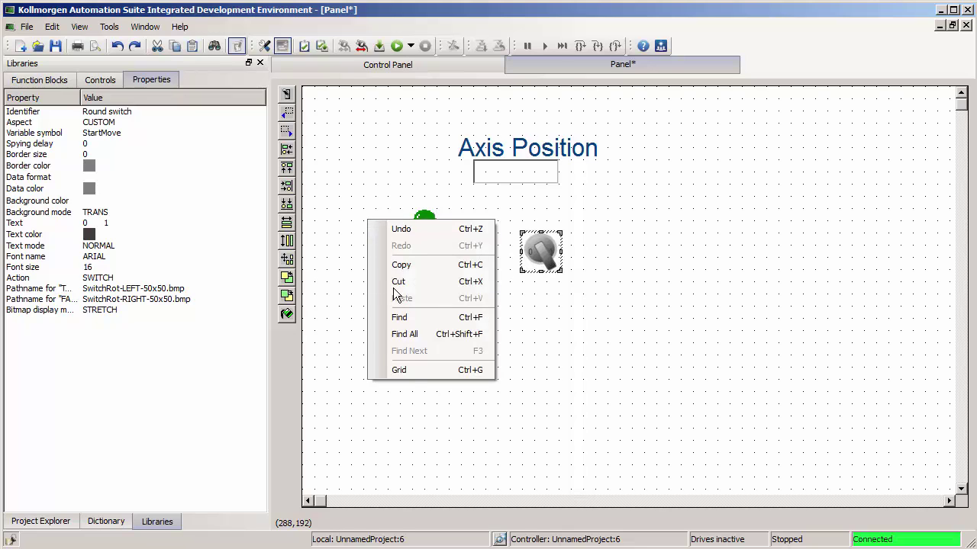
click(412, 372)
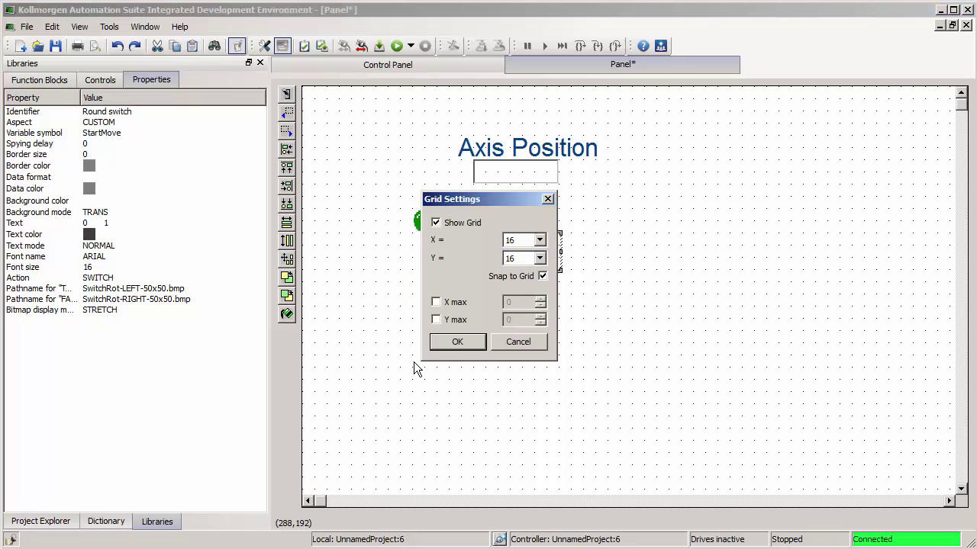
click(542, 276)
click(435, 222)
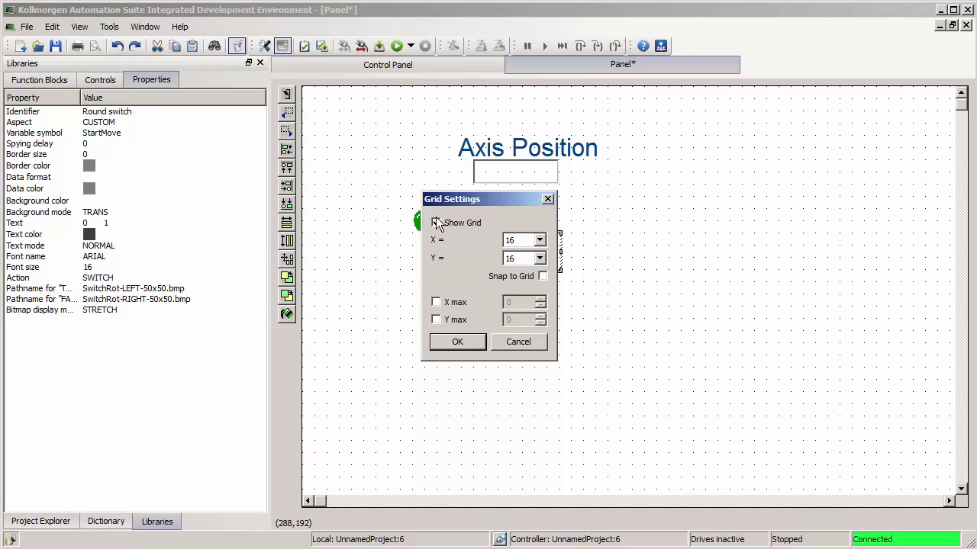
click(458, 342)
drag(533, 272, 499, 258)
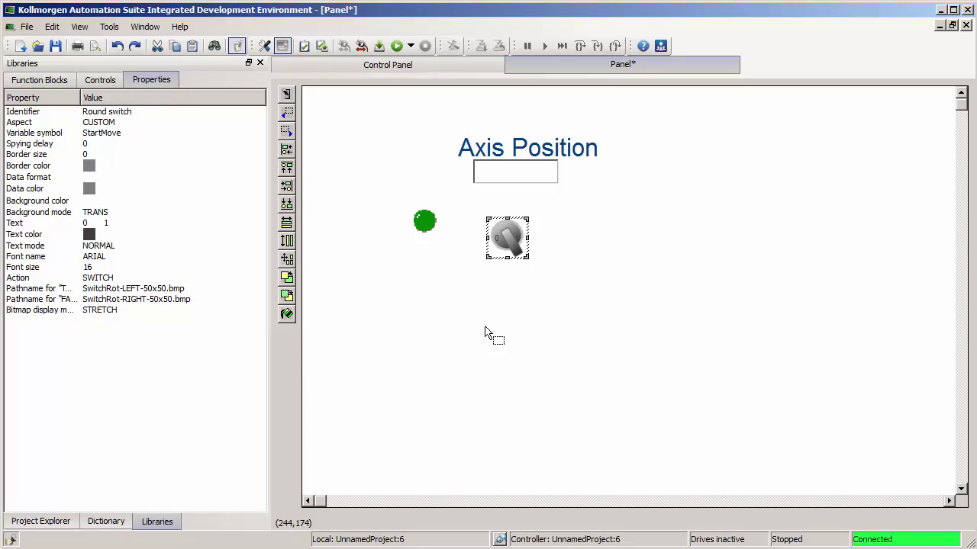